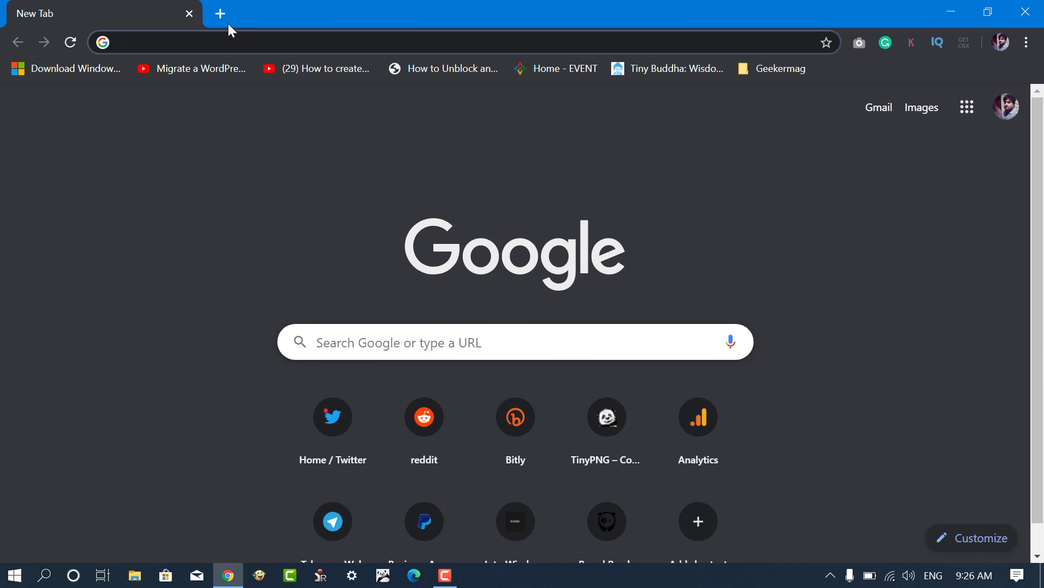
{"action": "type", "text": "chrome://flags/#tab-groups"}
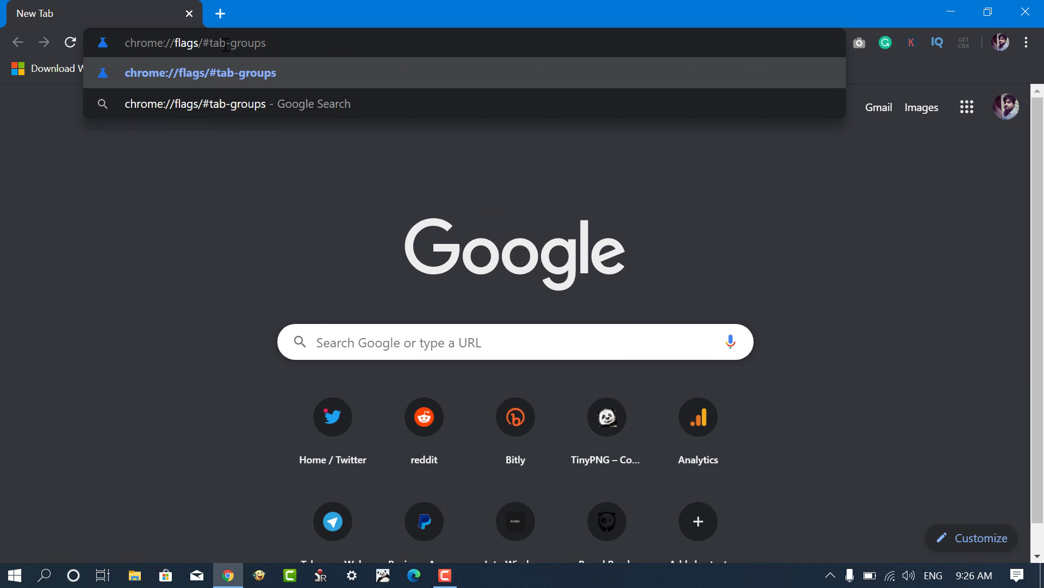
Step: Load chrome://flags/#tab-groups to show the Tab Groups experiment
{"action": "key", "text": "Return"}
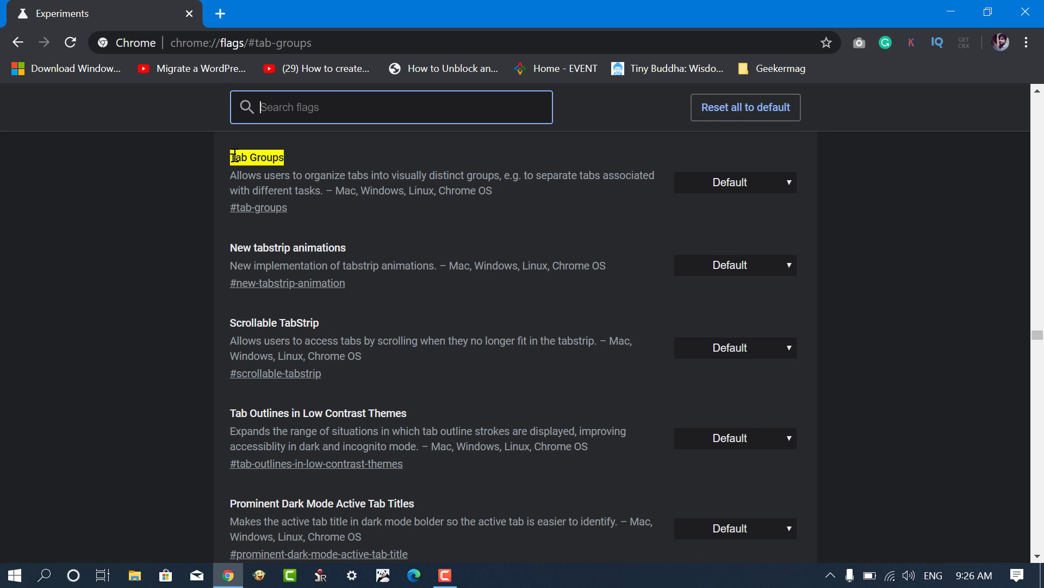
Step: Set the Tab Groups flag to Enabled and relaunch Chrome
{"action": "left_click_drag", "start_coordinate": [231, 157], "coordinate": [307, 156]}
{"action": "left_click", "coordinate": [387, 243]}
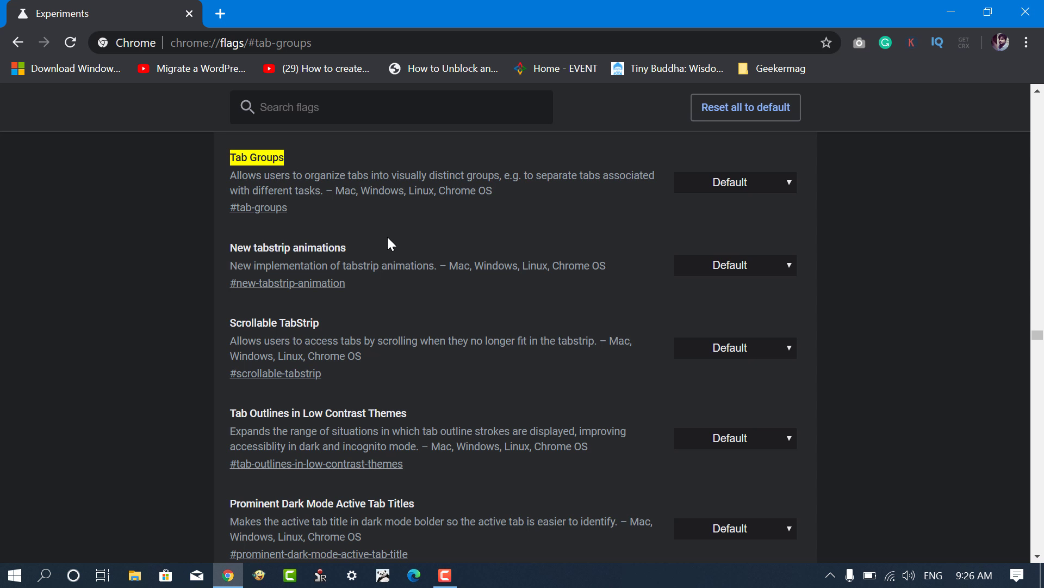
{"action": "left_click", "coordinate": [779, 187]}
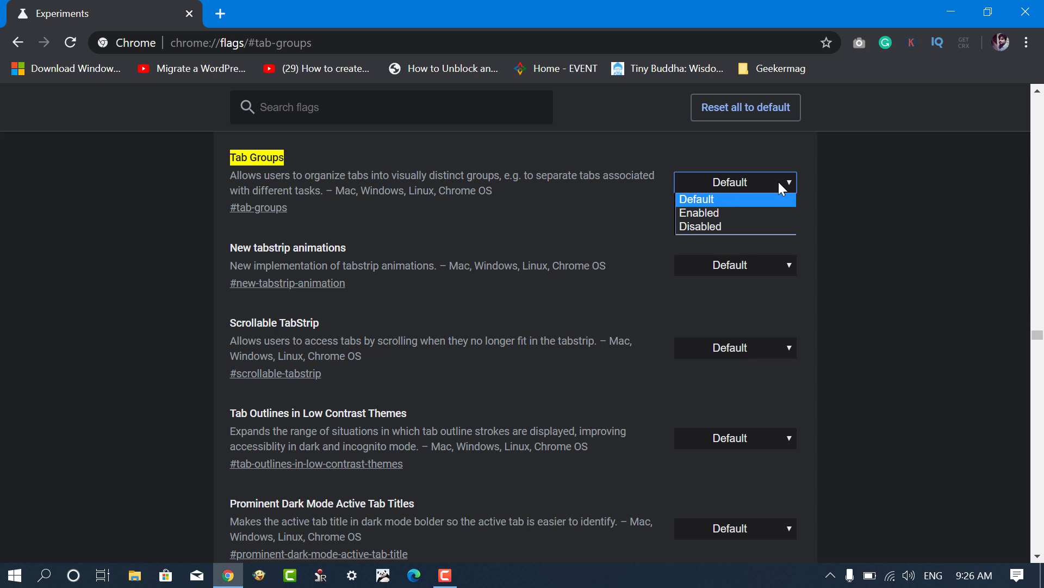
{"action": "left_click", "coordinate": [779, 213]}
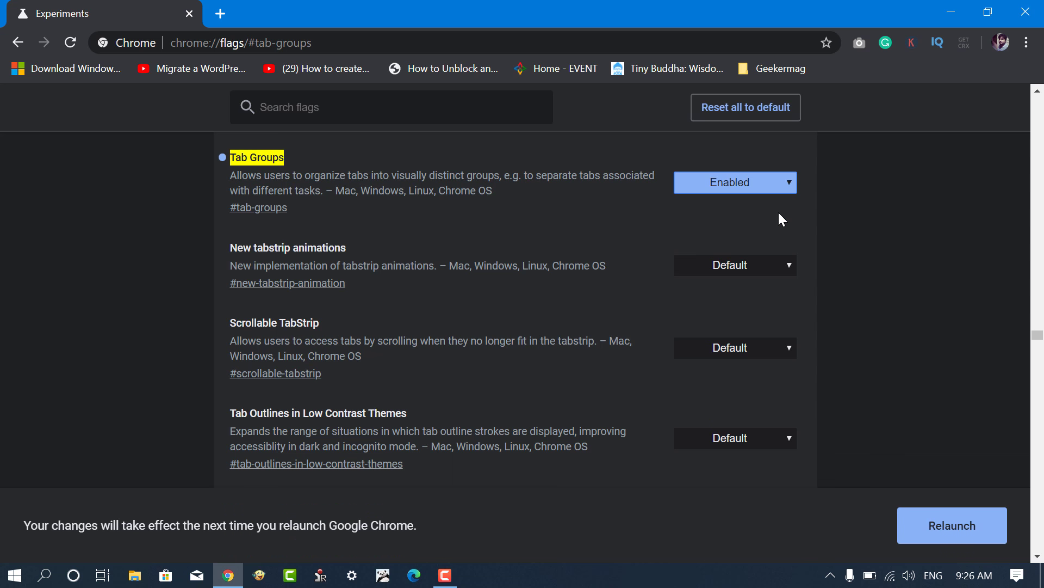
{"action": "left_click", "coordinate": [933, 527]}
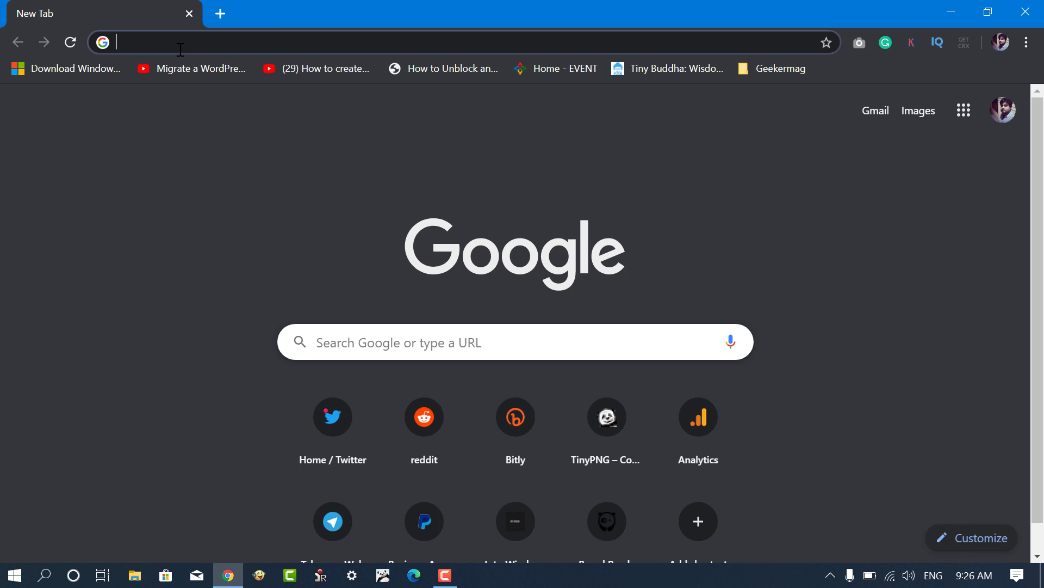
{"action": "type", "text": "geekermag.com"}
Step: Open geekermag.com in a new tab group and add the WinranX tab to it
{"action": "key", "text": "Return"}
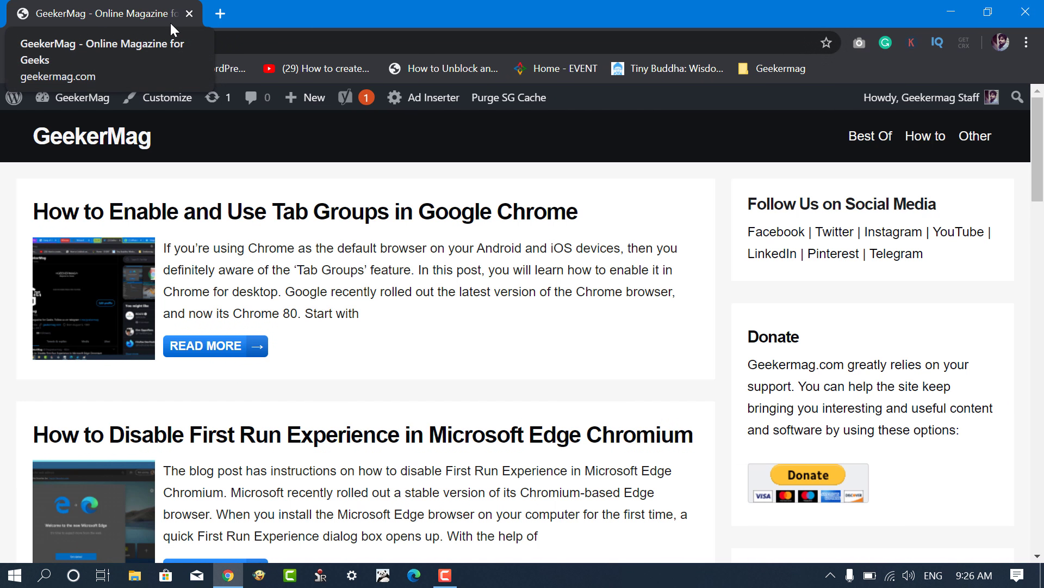
{"action": "right_click", "coordinate": [170, 22]}
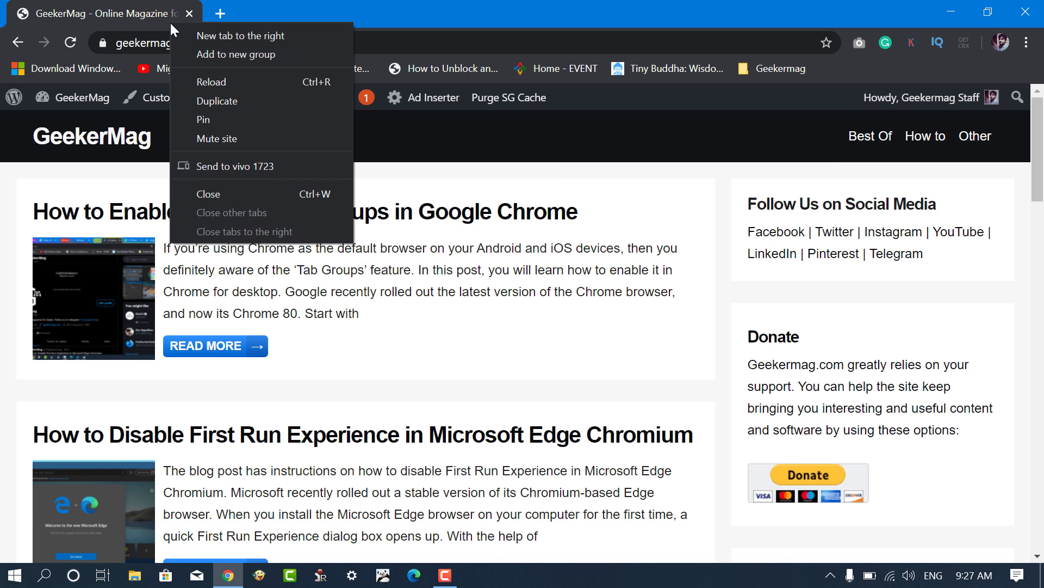
{"action": "left_click", "coordinate": [319, 58]}
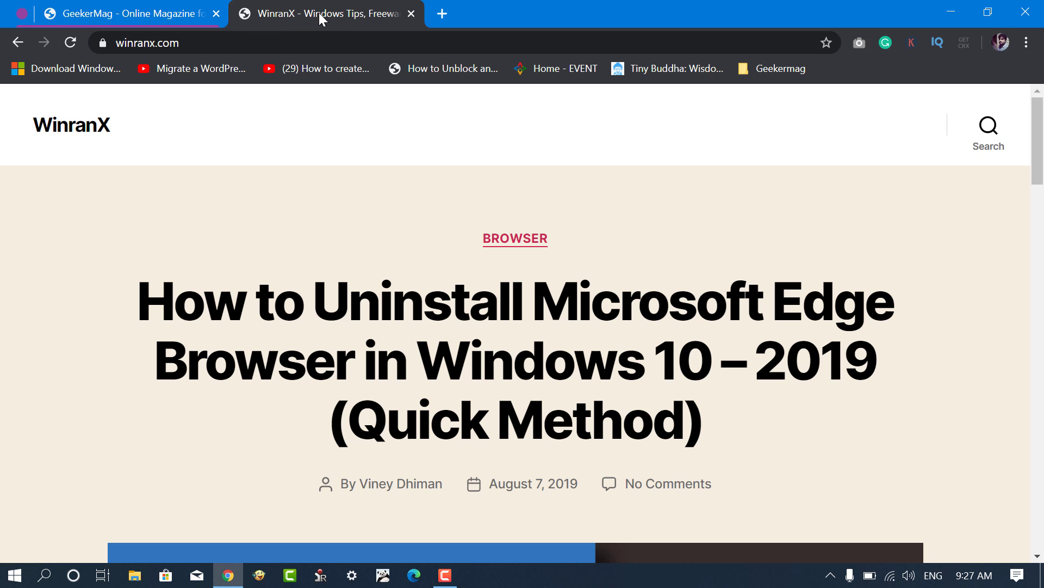
{"action": "right_click", "coordinate": [319, 20]}
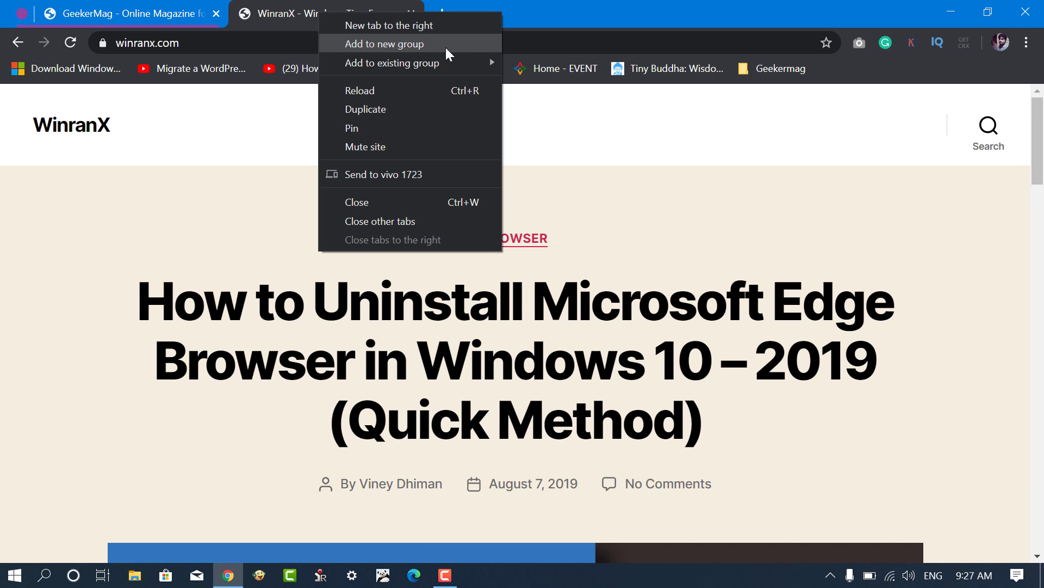
{"action": "mouse_move", "coordinate": [393, 63]}
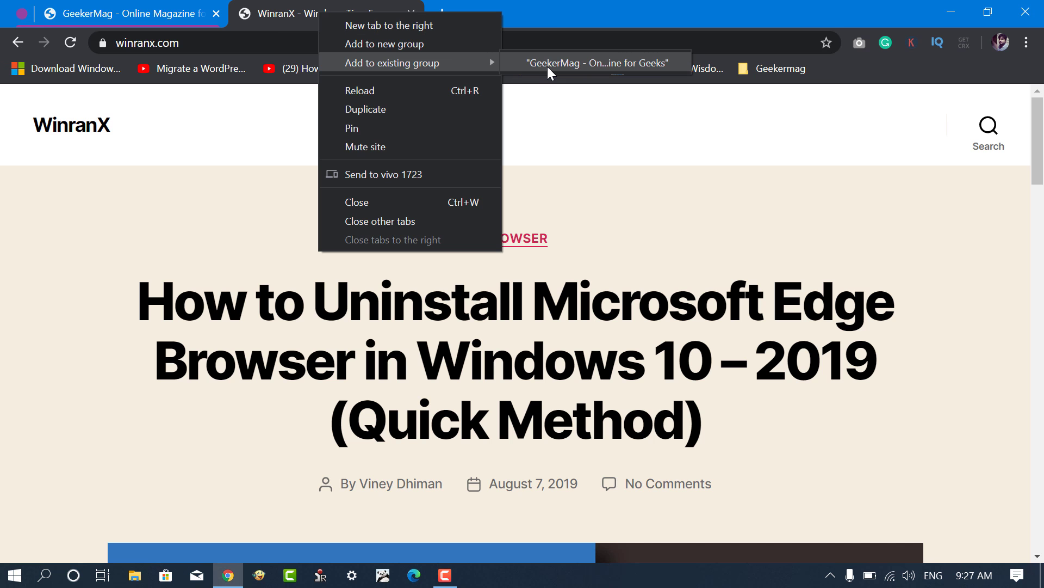
{"action": "left_click", "coordinate": [547, 66]}
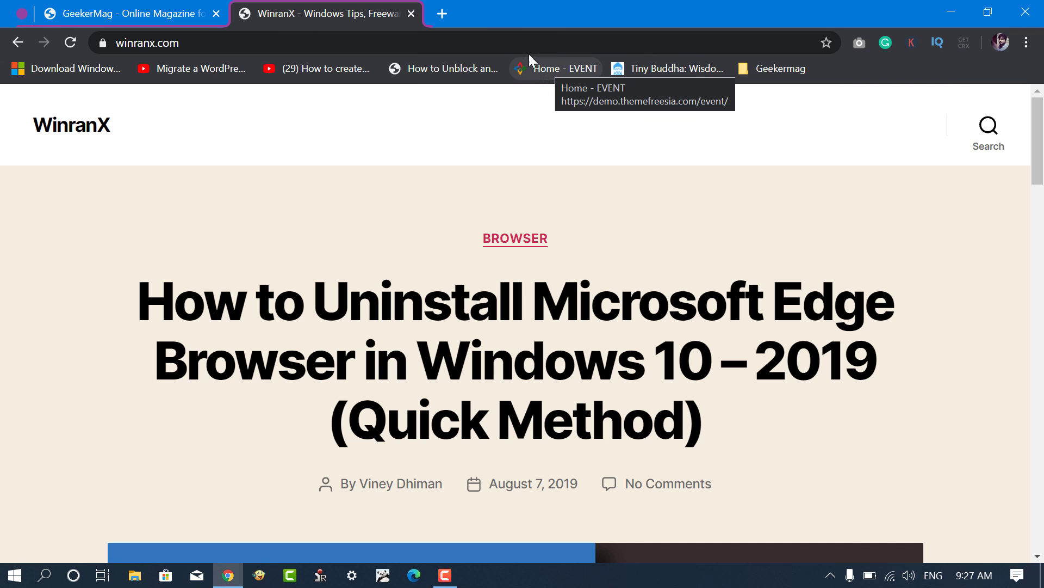
Step: Open the Gang of She site in a new tab and add it to the GeekerMag group
{"action": "left_click", "coordinate": [441, 13]}
{"action": "type", "text": "g"}
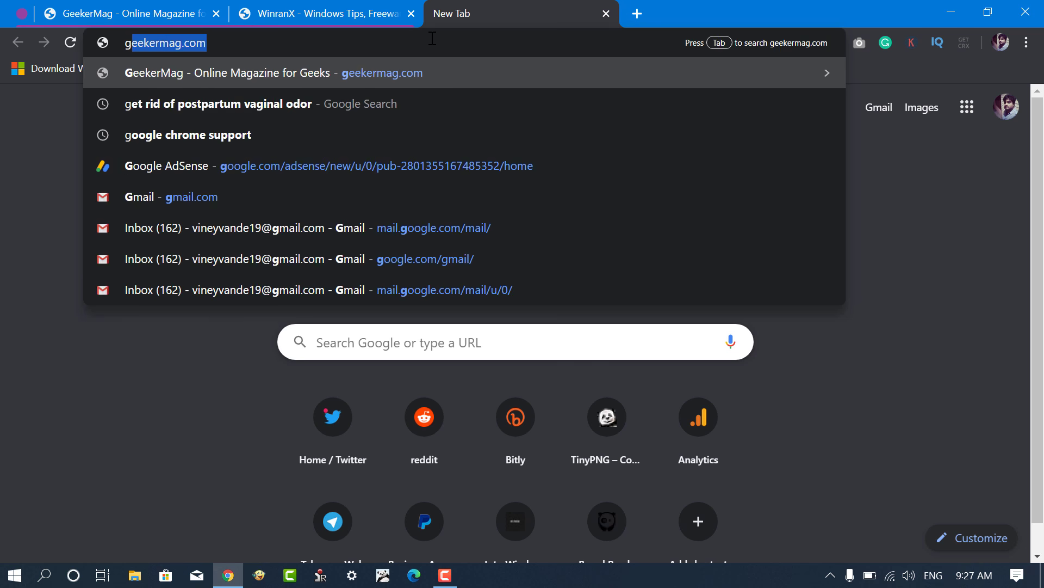
{"action": "type", "text": "angofshe.com"}
{"action": "key", "text": "Return"}
{"action": "right_click", "coordinate": [468, 22]}
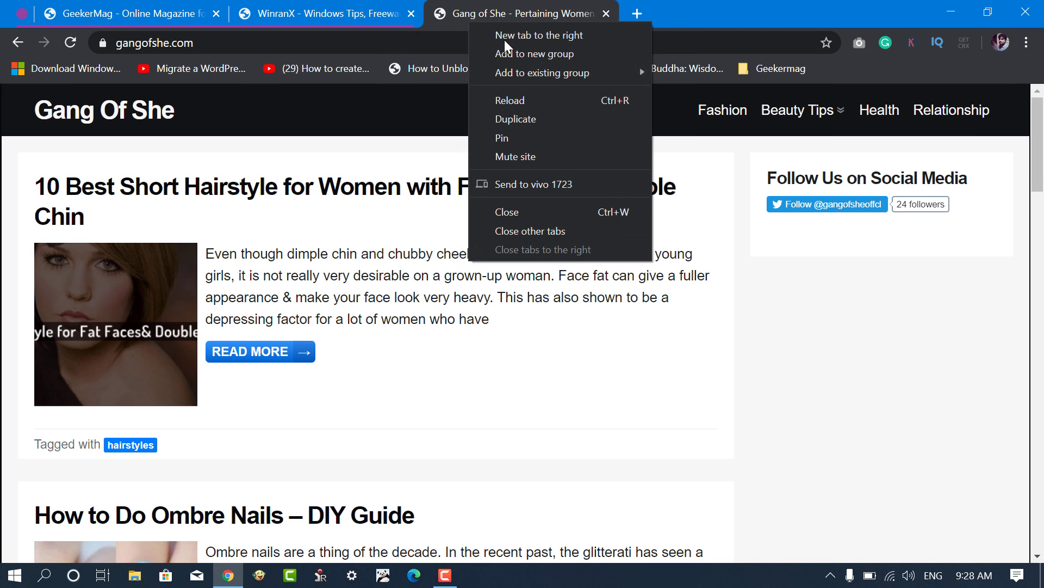
{"action": "left_click", "coordinate": [692, 71]}
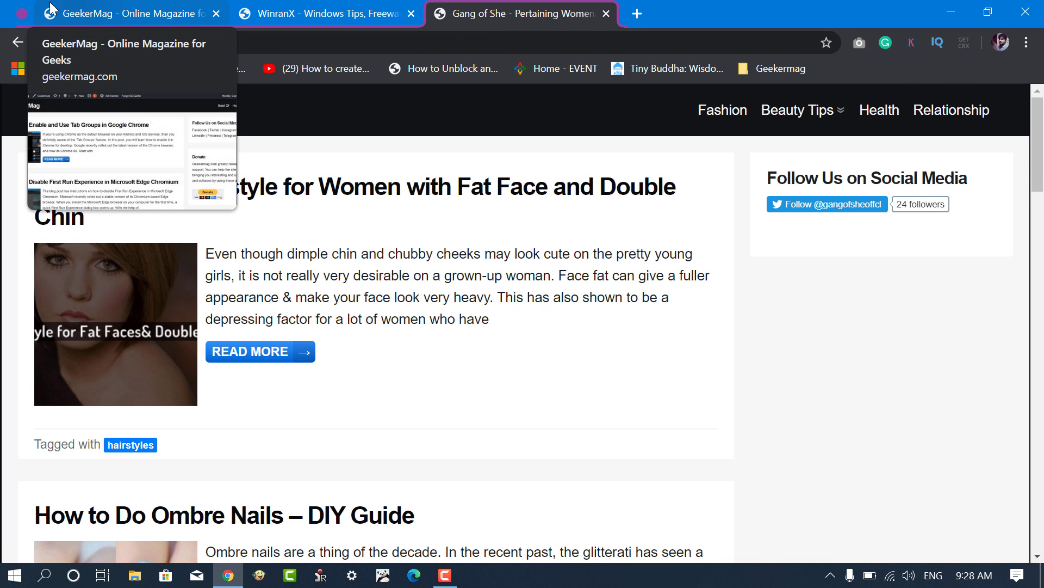
Step: Label the GeekerMag, WinranX and Gang of She group 'Blogs' in red, then add a blank tab
{"action": "left_click", "coordinate": [20, 18]}
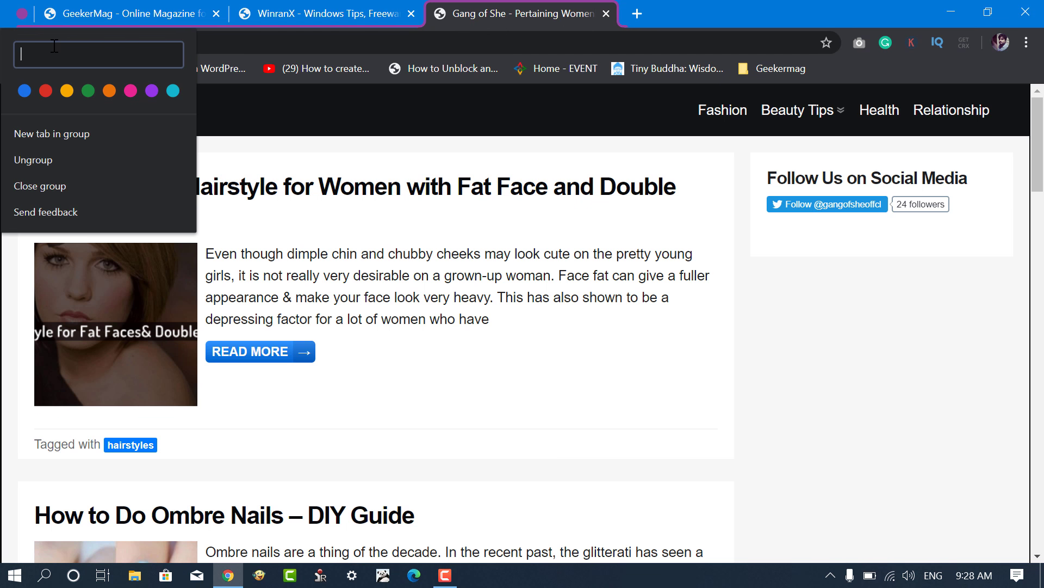
{"action": "type", "text": "Blog"}
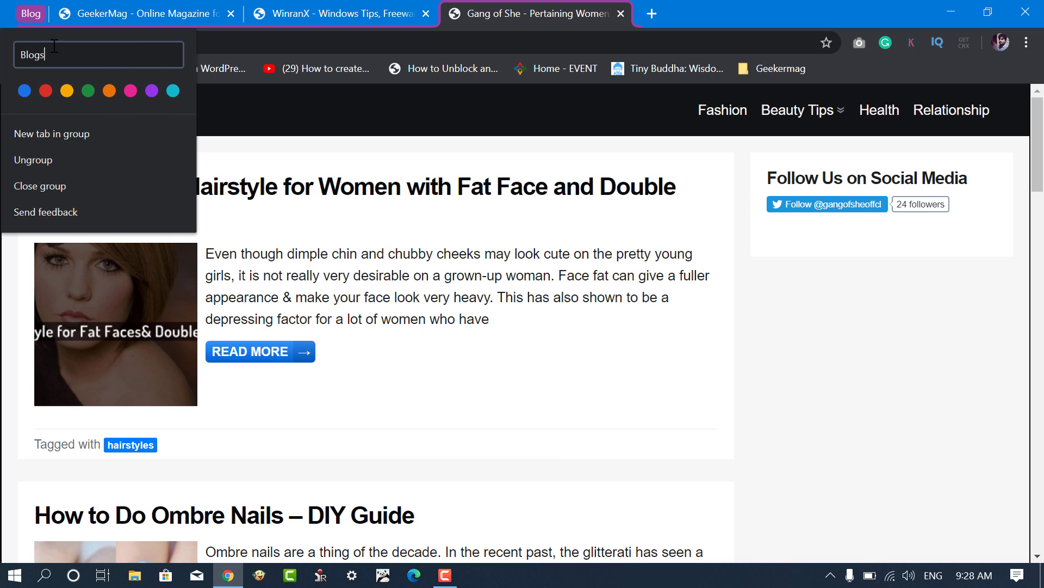
{"action": "type", "text": "s"}
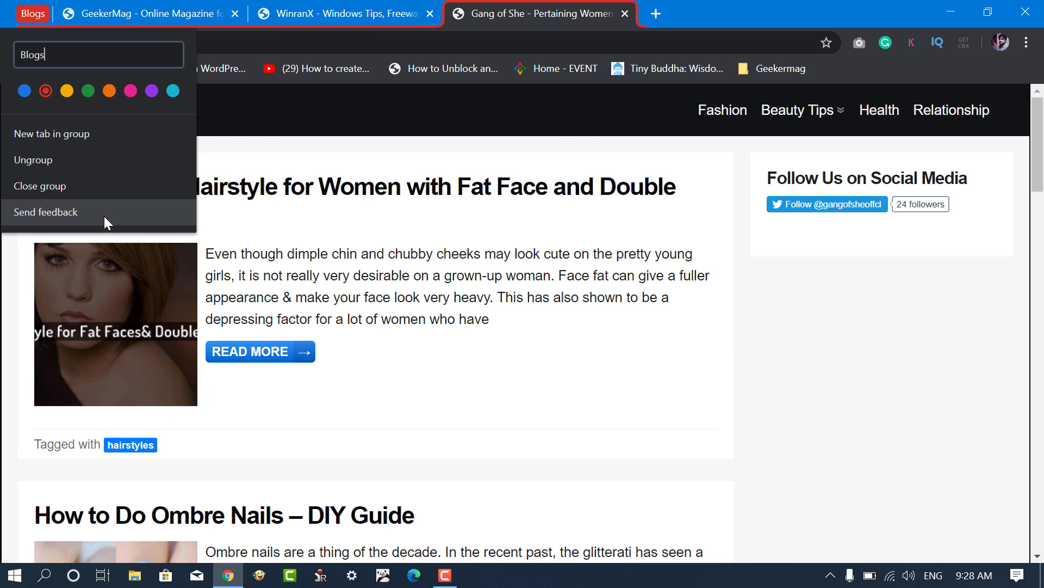
{"action": "left_click", "coordinate": [656, 14]}
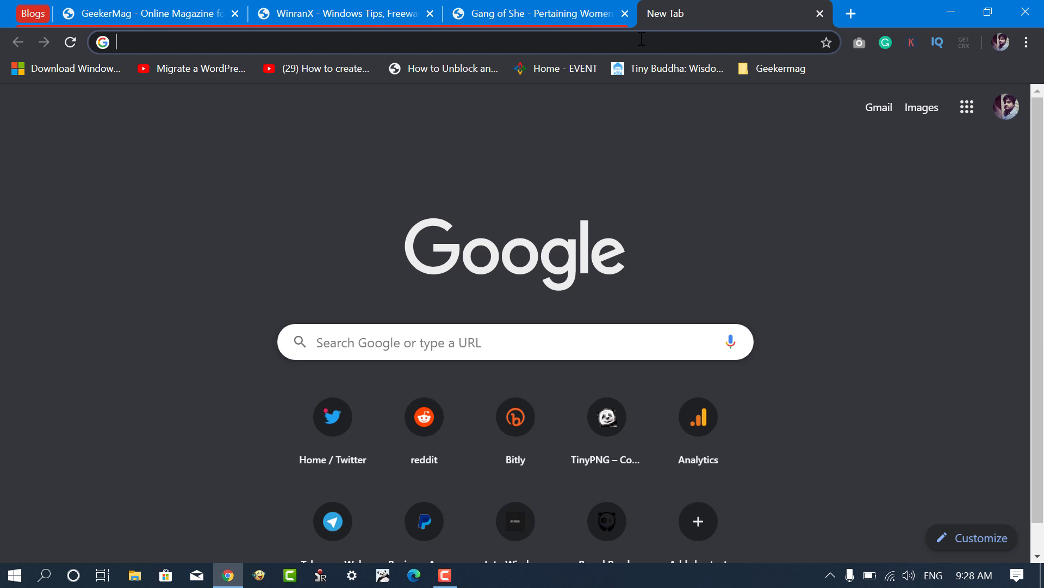
{"action": "type", "text": "twitter.com"}
Step: Open twitter.com and facebook.com in two new tabs
{"action": "key", "text": "Return"}
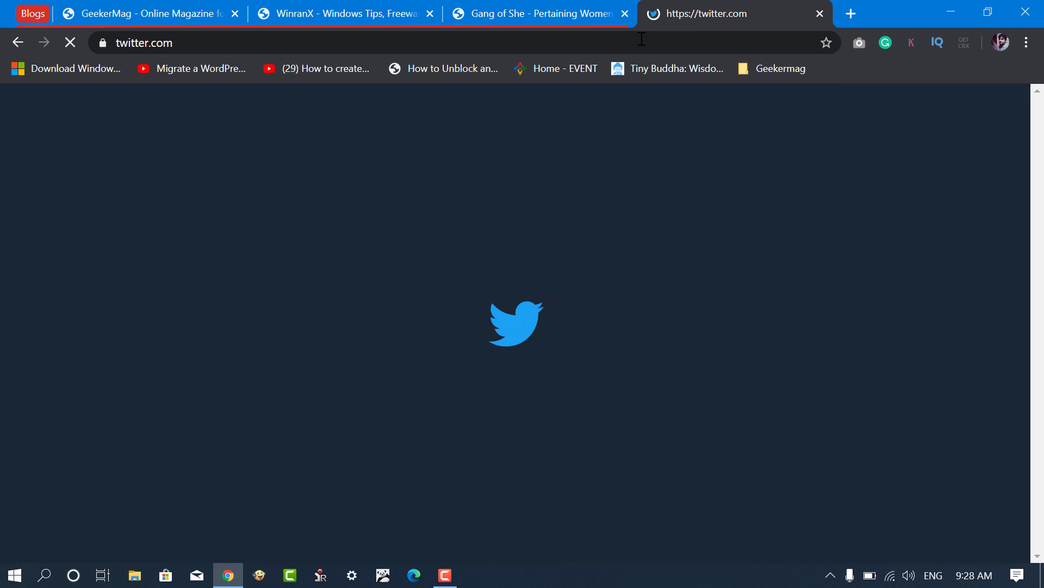
{"action": "left_click", "coordinate": [851, 13]}
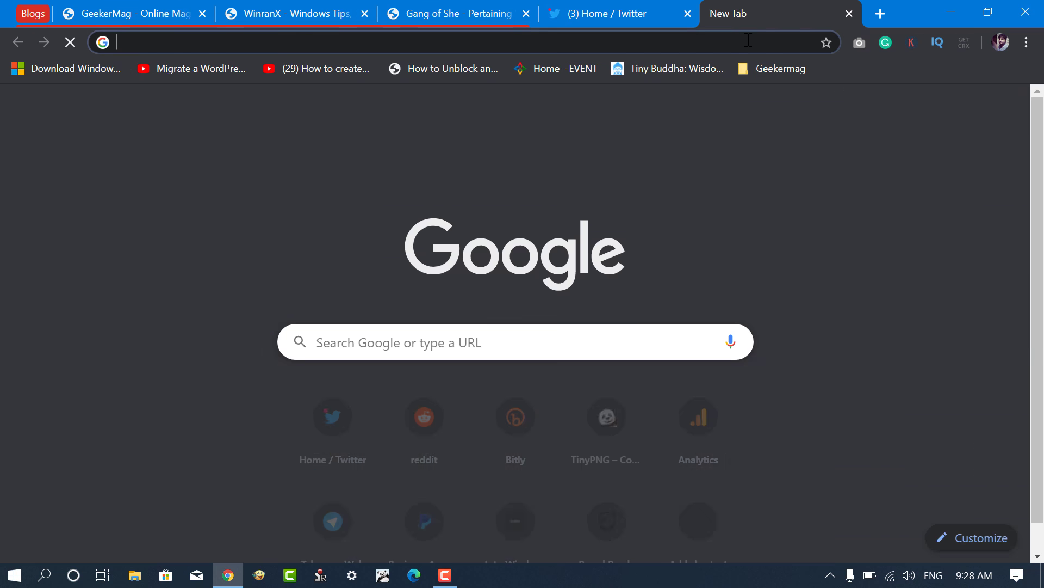
{"action": "type", "text": "f"}
{"action": "key", "text": "Return"}
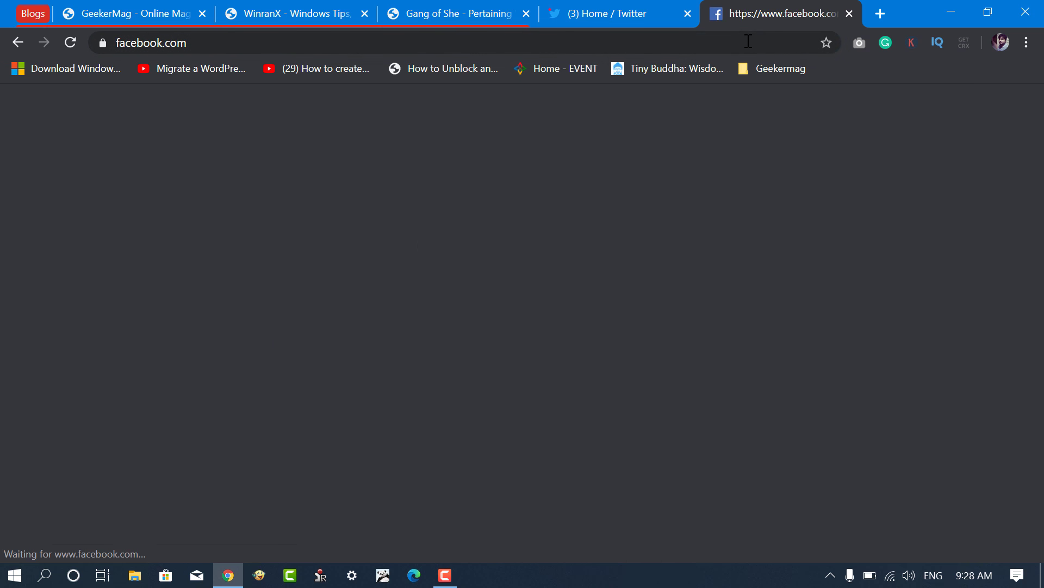
Step: Put the Twitter tab in a new group and add the Facebook tab to it
{"action": "left_click", "coordinate": [610, 10]}
{"action": "right_click", "coordinate": [609, 10]}
{"action": "left_click", "coordinate": [684, 43]}
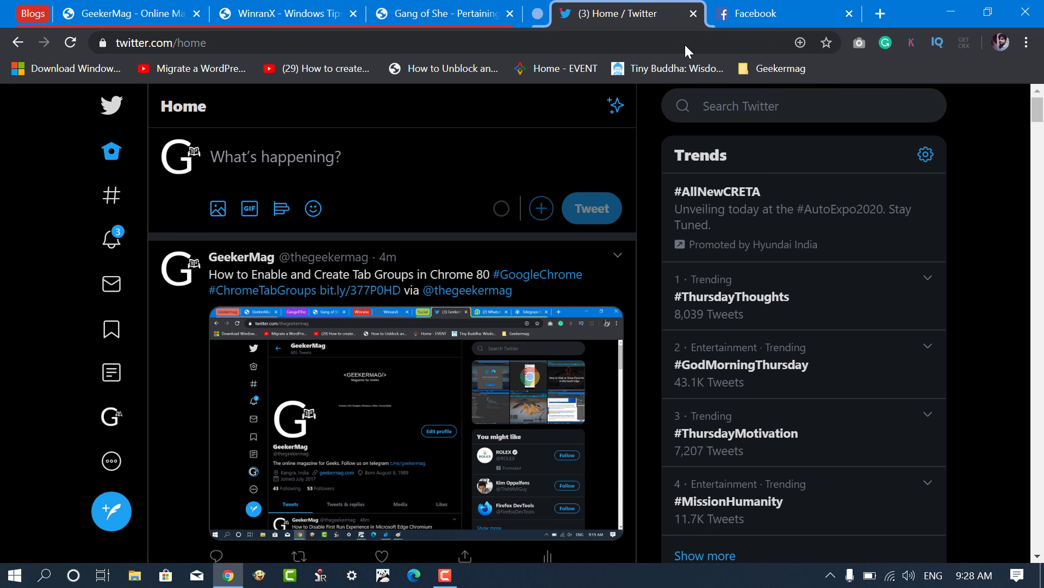
{"action": "left_click", "coordinate": [728, 17]}
{"action": "right_click", "coordinate": [729, 19]}
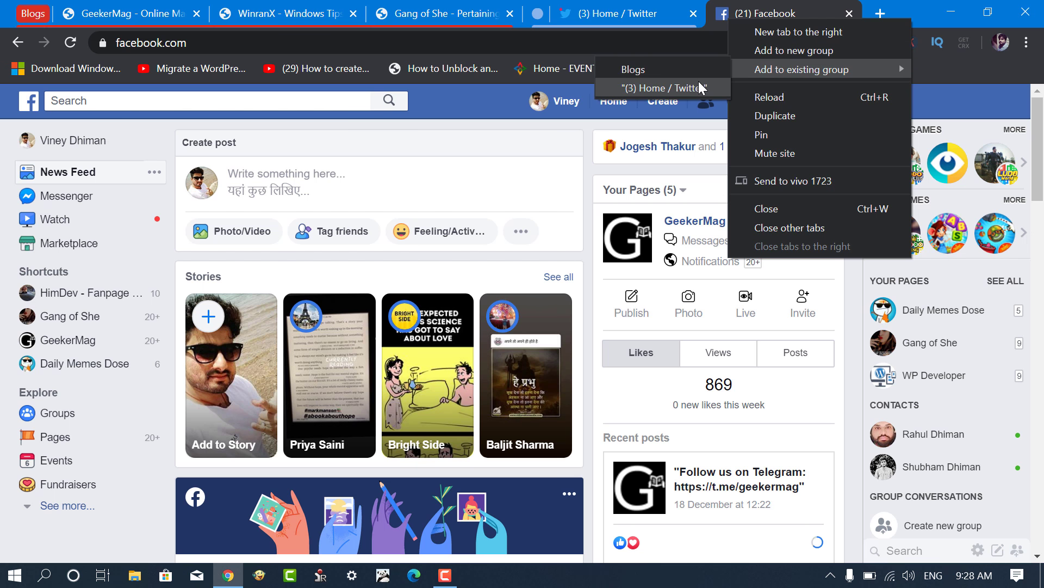
{"action": "left_click", "coordinate": [700, 87]}
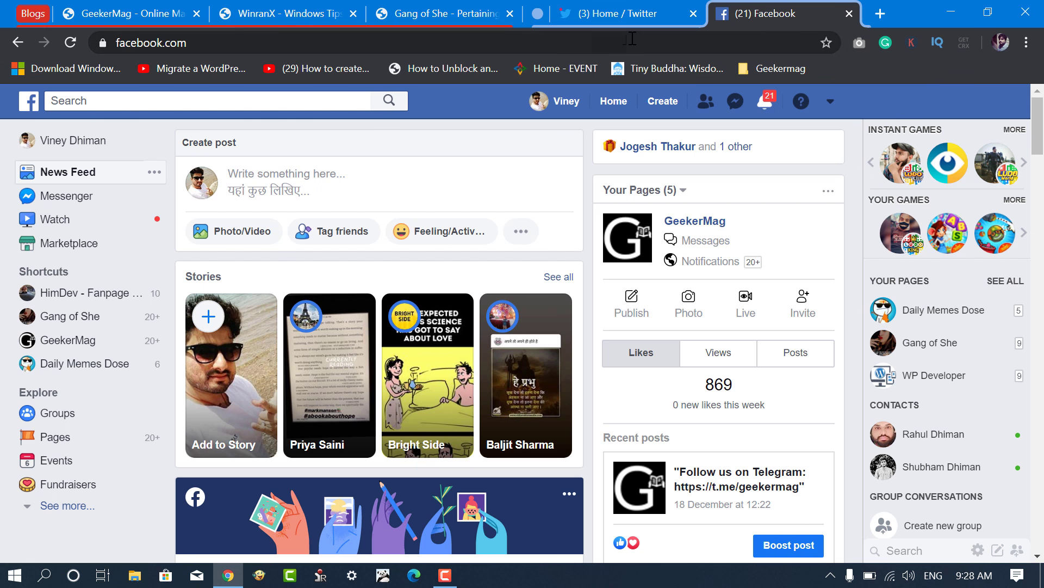
Step: Label the Twitter and Facebook group 'Social' in green, then switch back to GeekerMag
{"action": "left_click", "coordinate": [537, 13]}
{"action": "type", "text": "Social"}
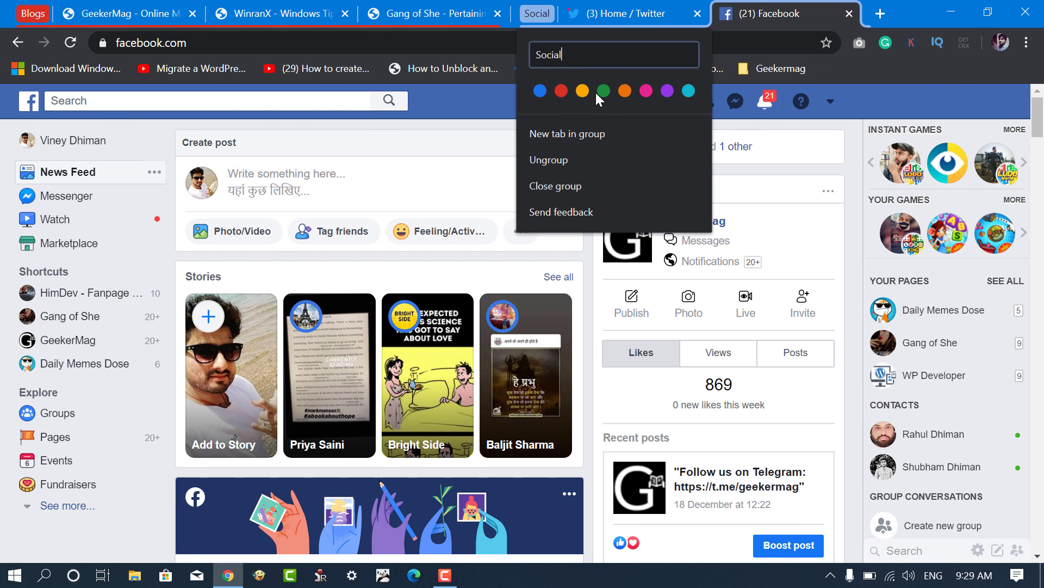
{"action": "left_click", "coordinate": [603, 91]}
{"action": "left_click", "coordinate": [757, 13]}
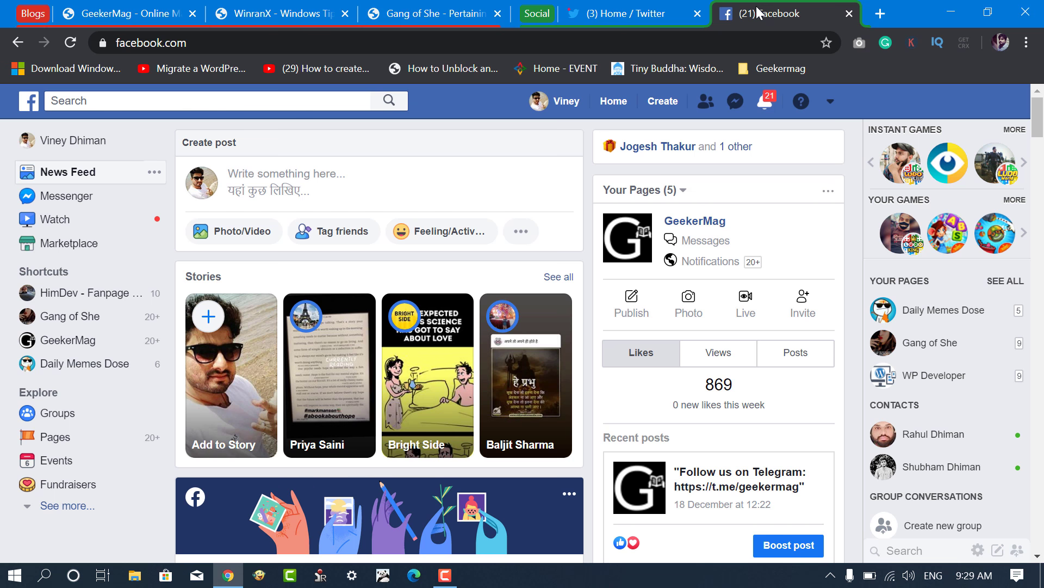
{"action": "left_click", "coordinate": [103, 14]}
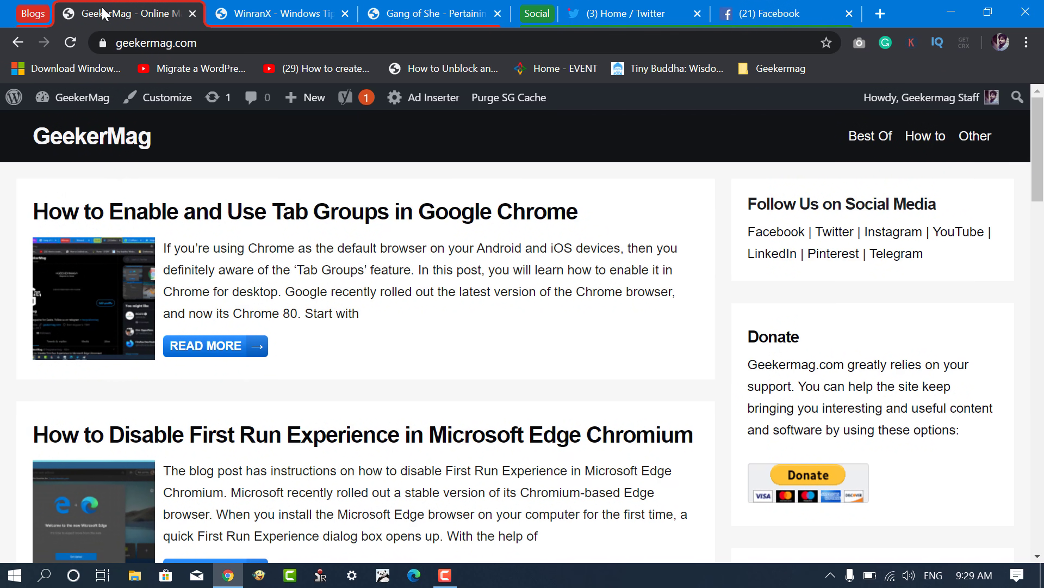